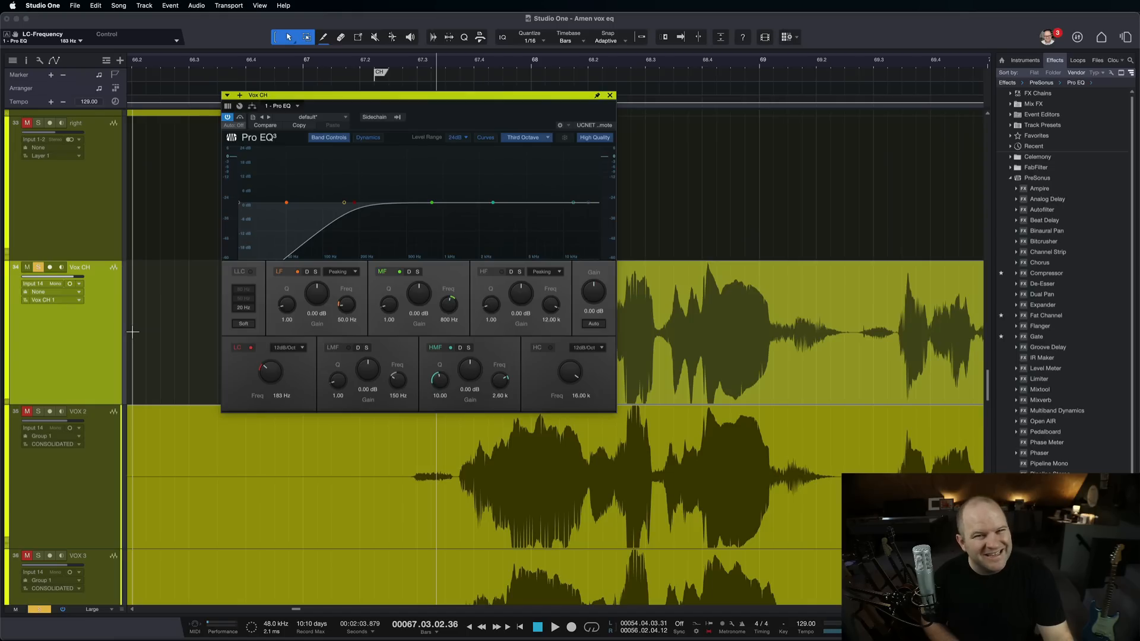
Move the Pro EQ window off the vocal waveform and audition the Vox CH chorus phrase several times.
key("space")
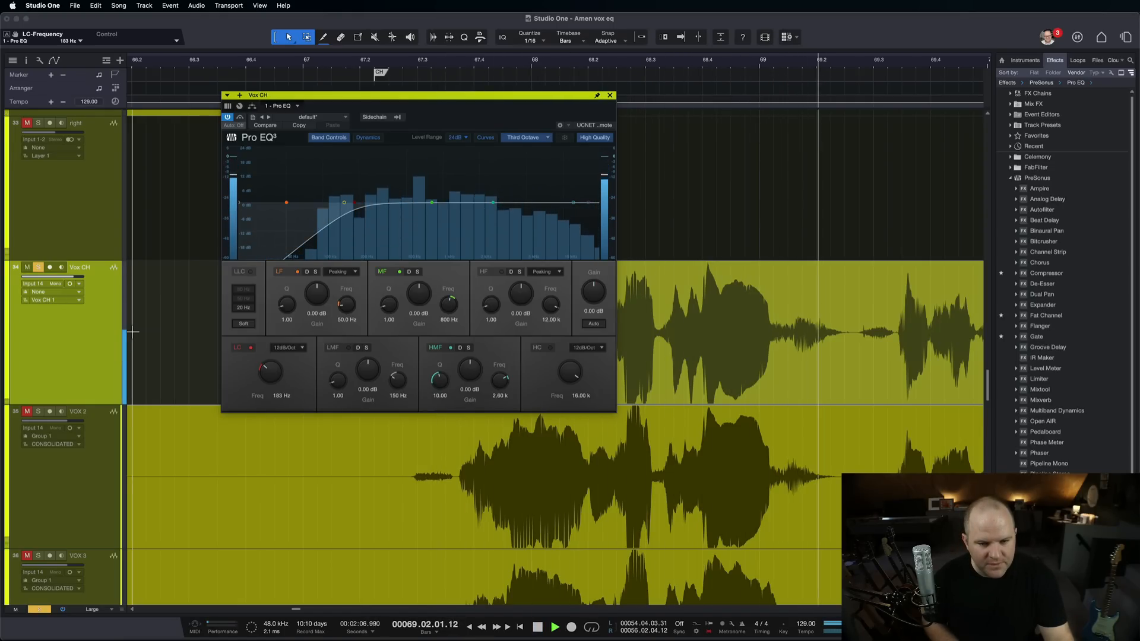
key("space")
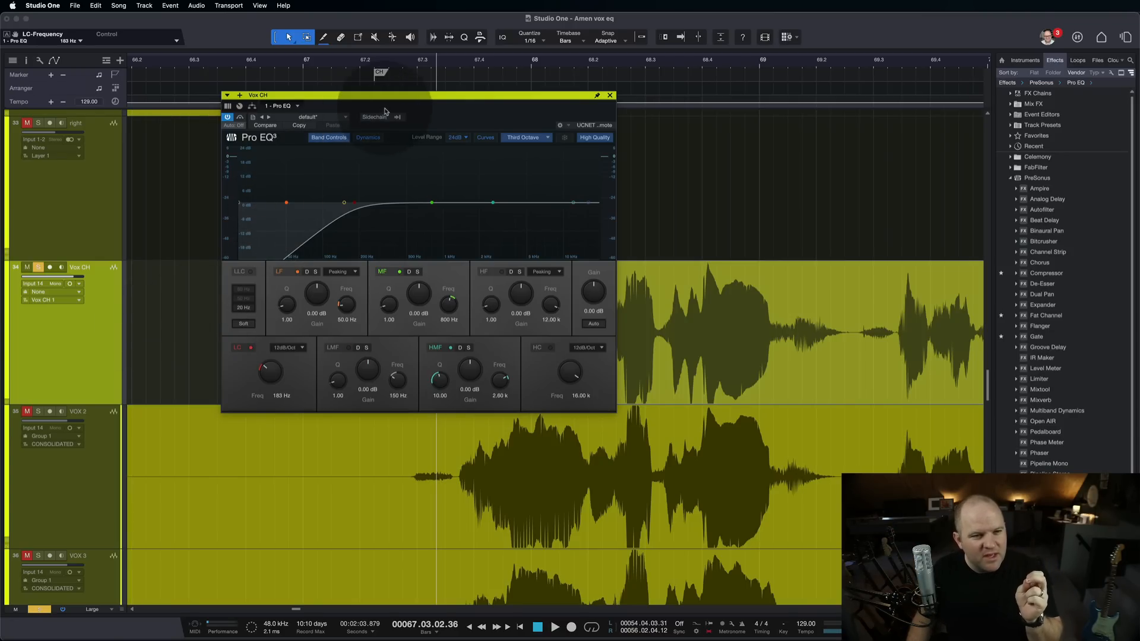
left_click_drag(389, 96, 214, 114)
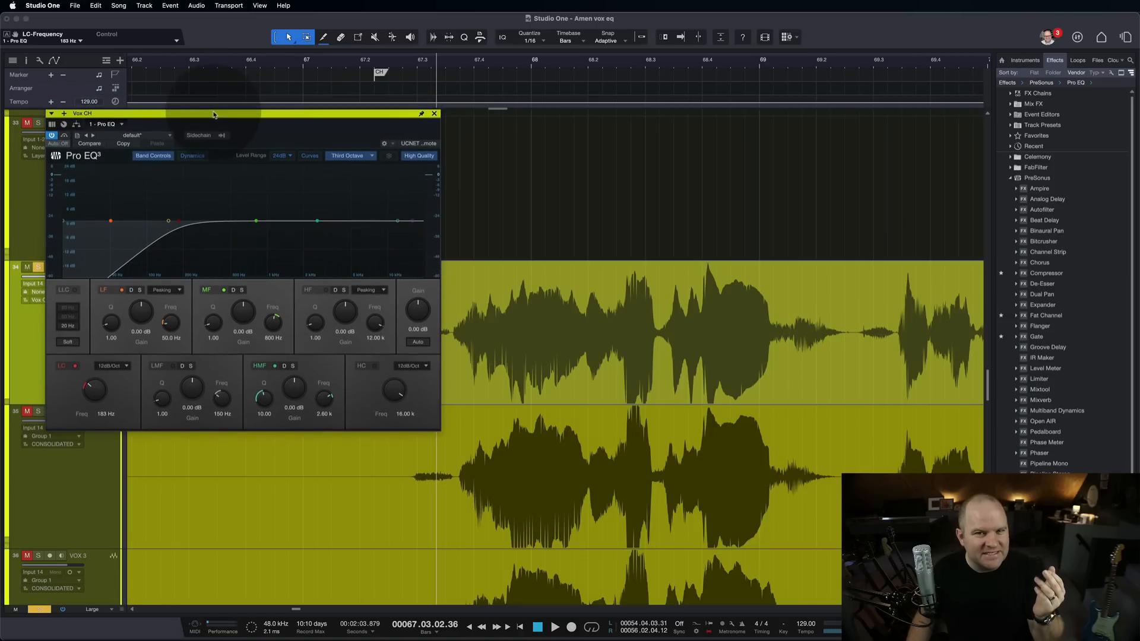
key("space")
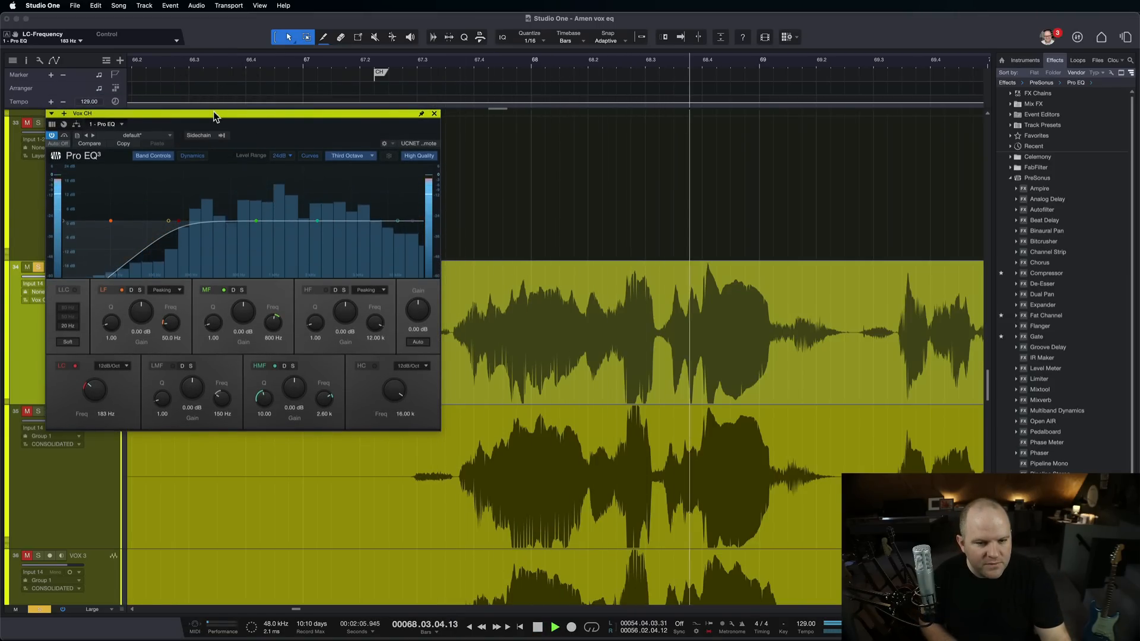
key("space")
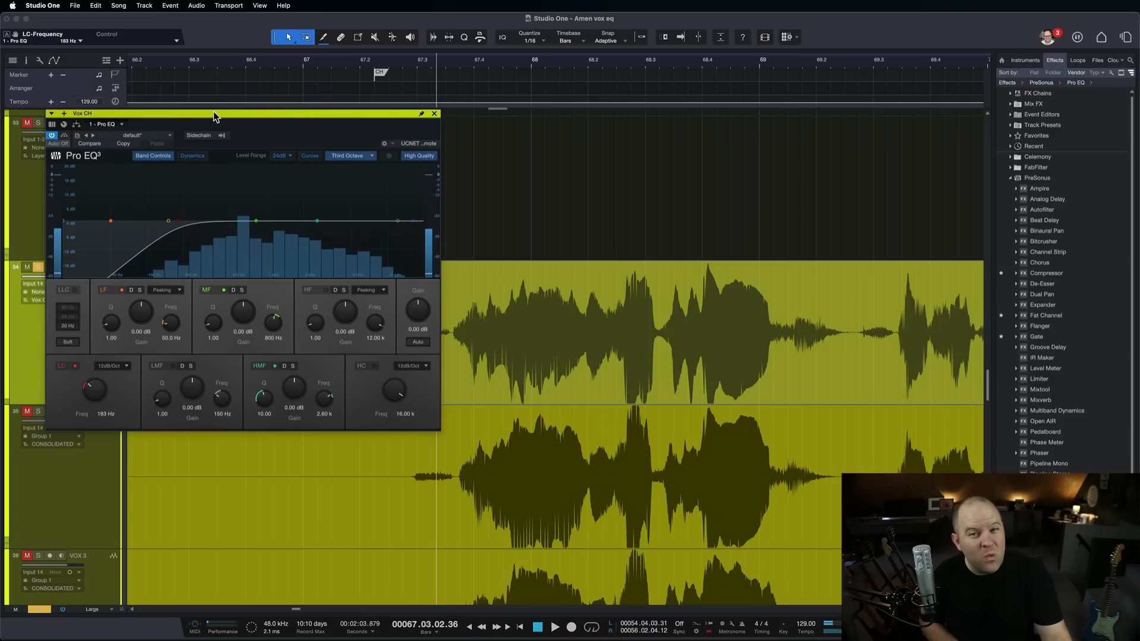
key("space")
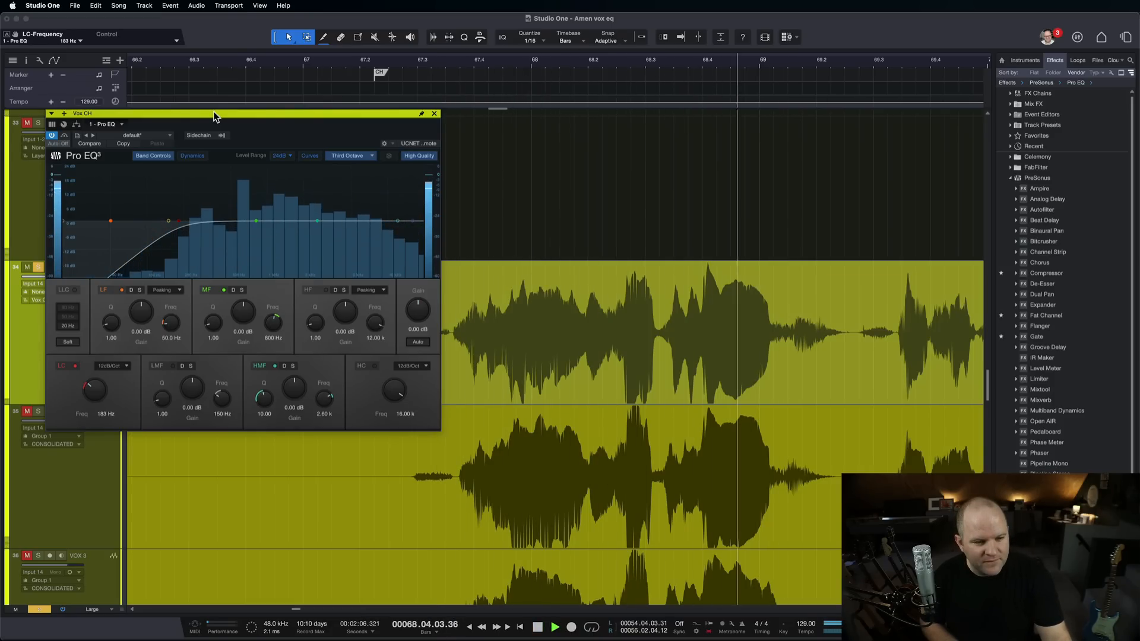
key("space")
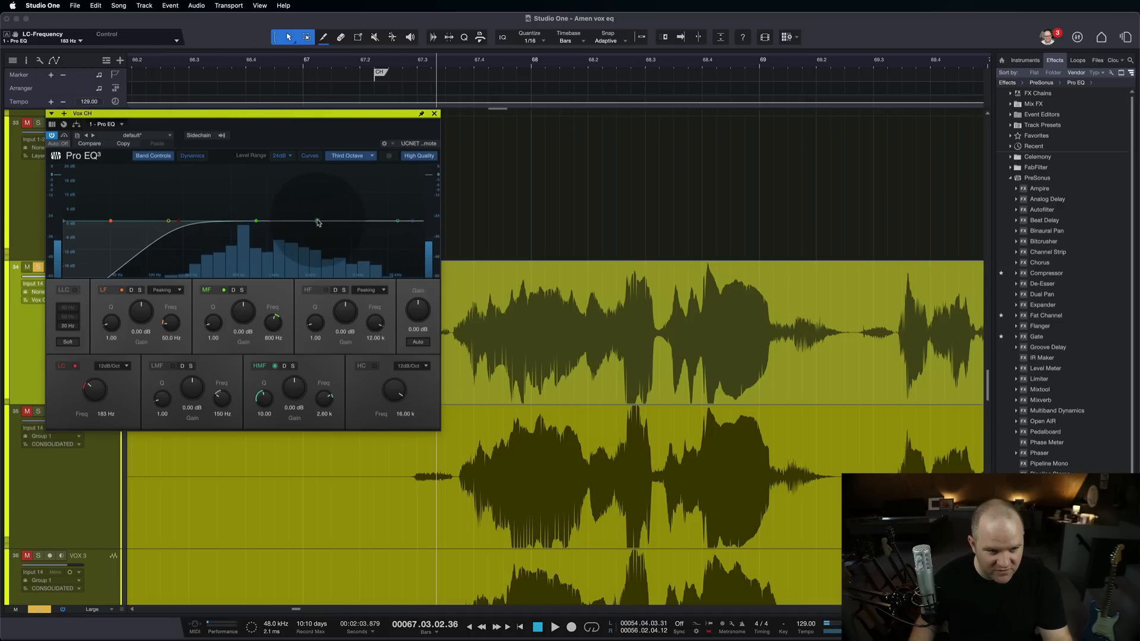
Boost the HMF band into a narrow peak of about 19.4 dB near 2.58 kHz while playing the vocal.
left_click_drag(317, 221, 323, 204)
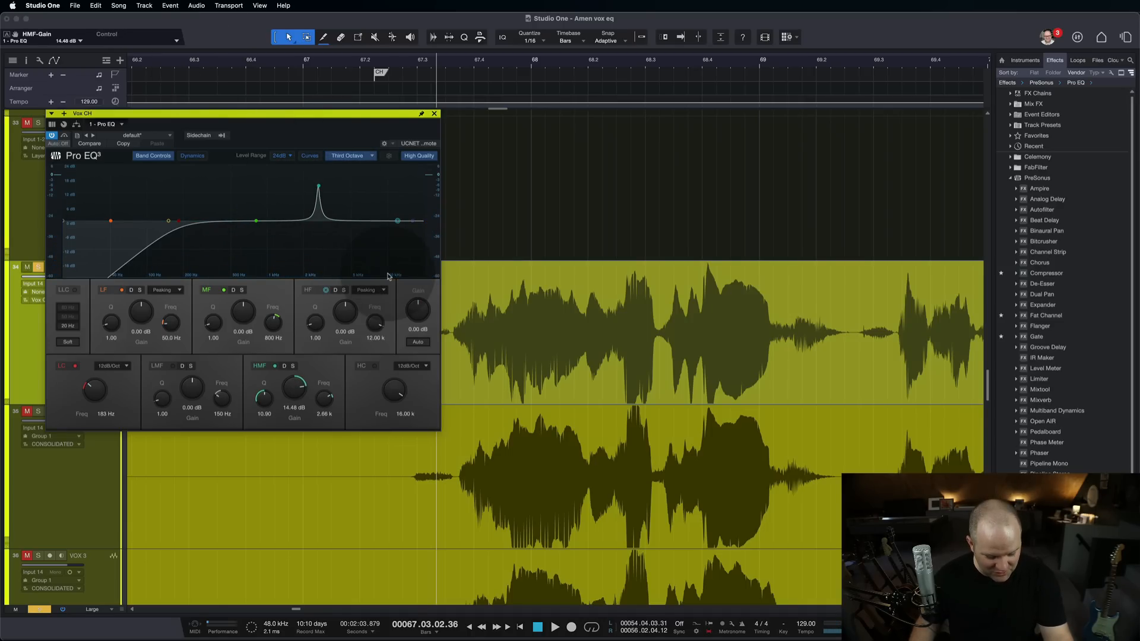
key("space")
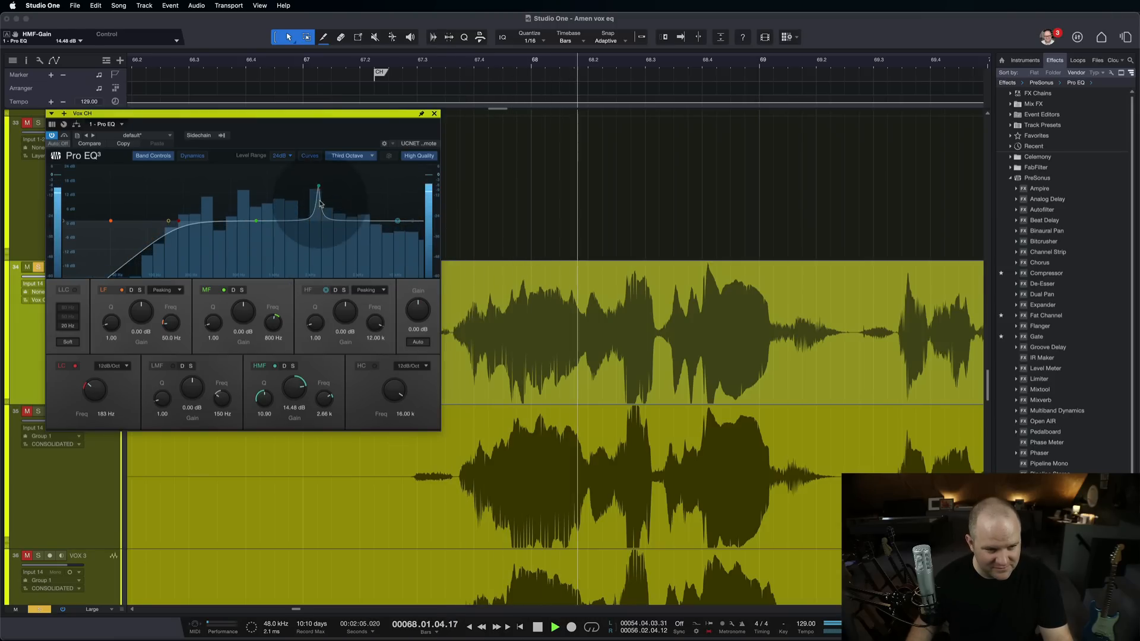
left_click_drag(318, 186, 317, 174)
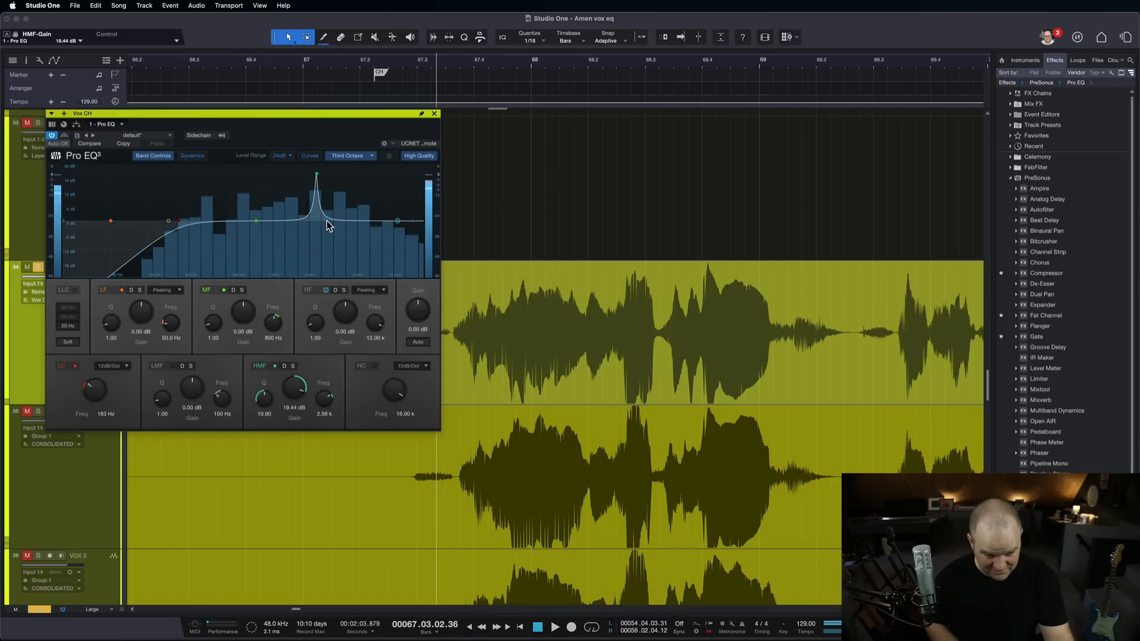
Lower the EQ's output gain to about -9.7 dB and tune the boosted HMF band to 2.45 kHz during playback.
key("space")
left_click_drag(410, 304, 410, 332)
key("space")
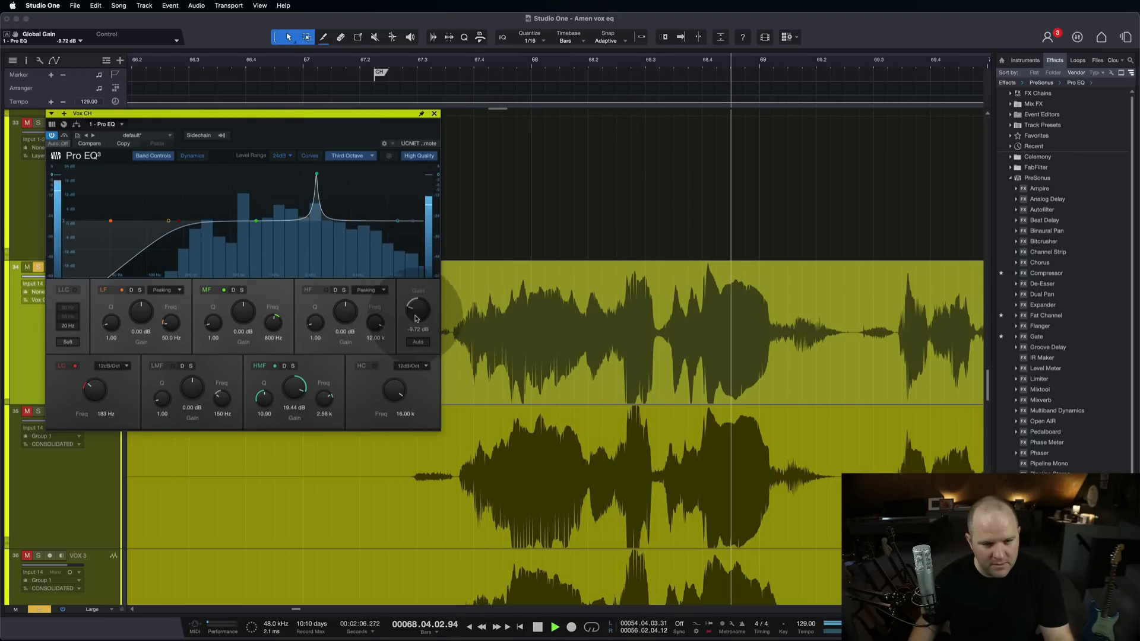
left_click_drag(325, 397, 326, 398)
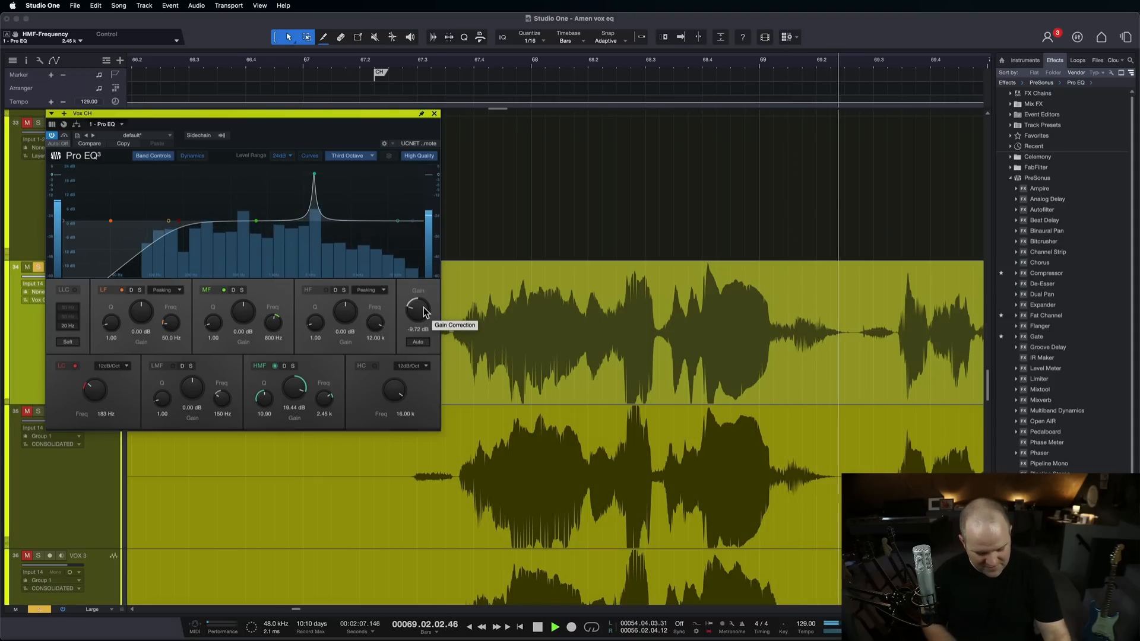
key("space")
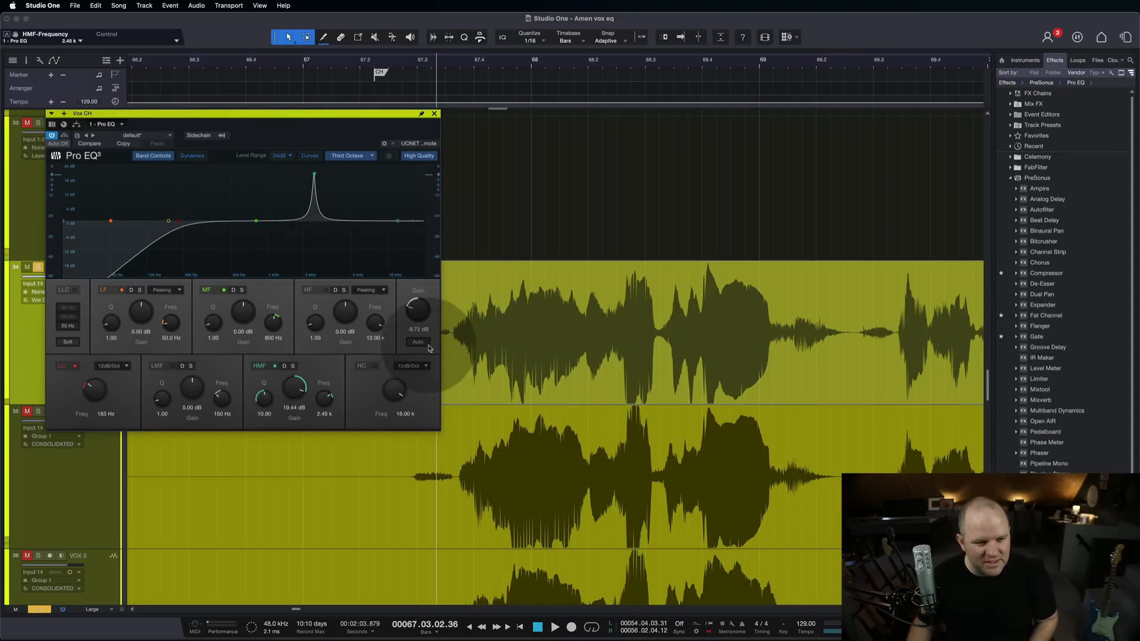
Narrow the HMF band to a Q of 24 with a 12 dB boost and audition it.
double_click(294, 389)
left_click_drag(264, 399, 263, 392)
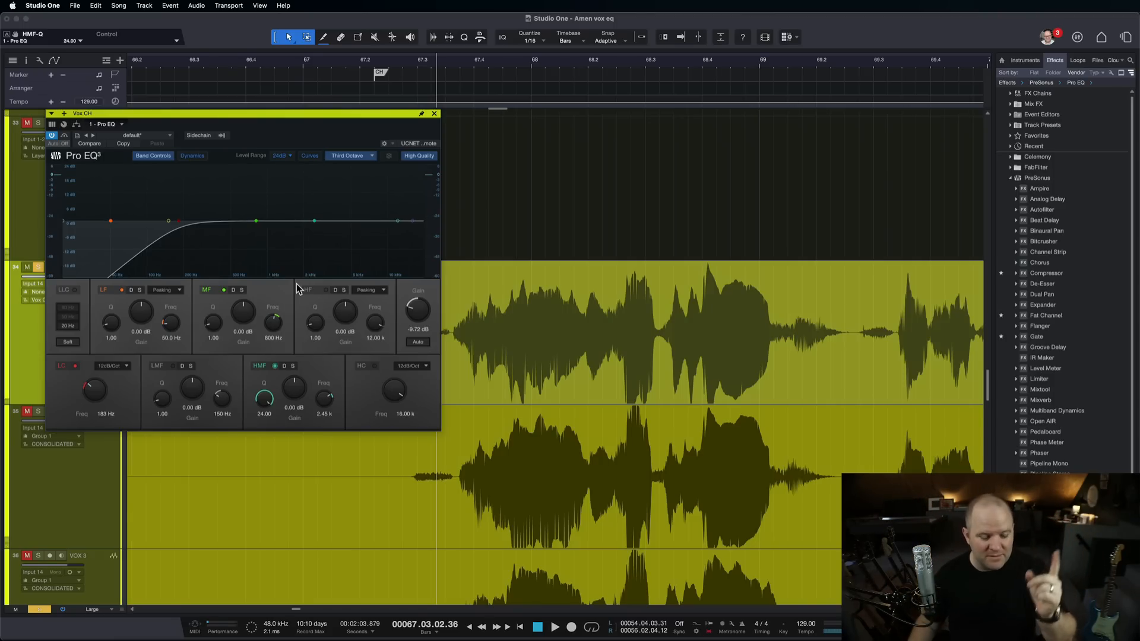
left_click_drag(291, 399, 292, 367)
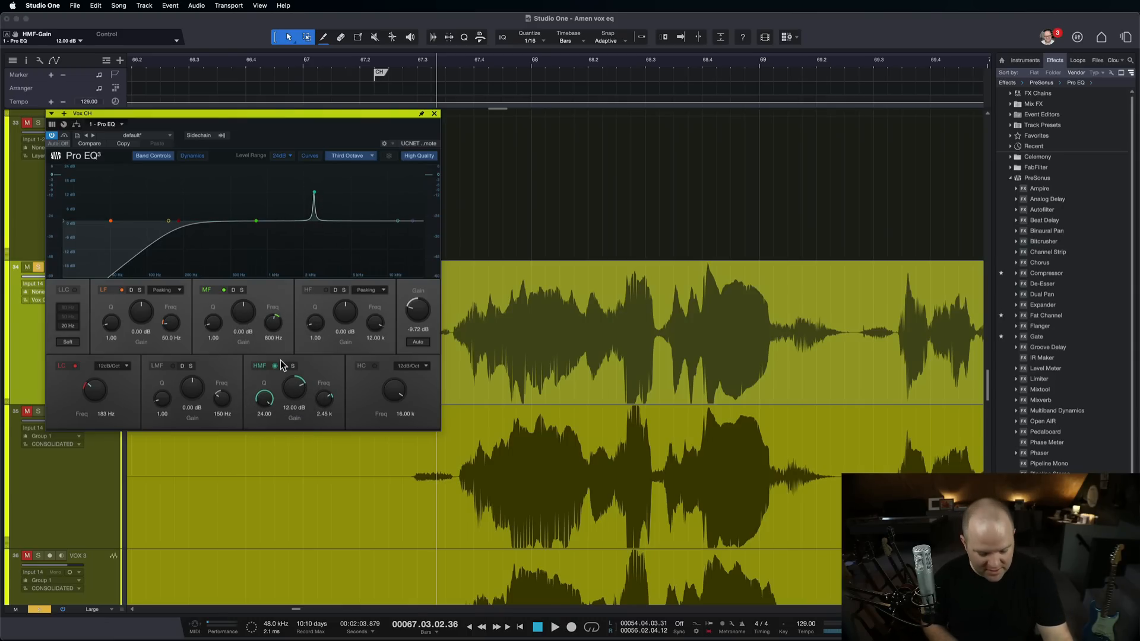
key("space")
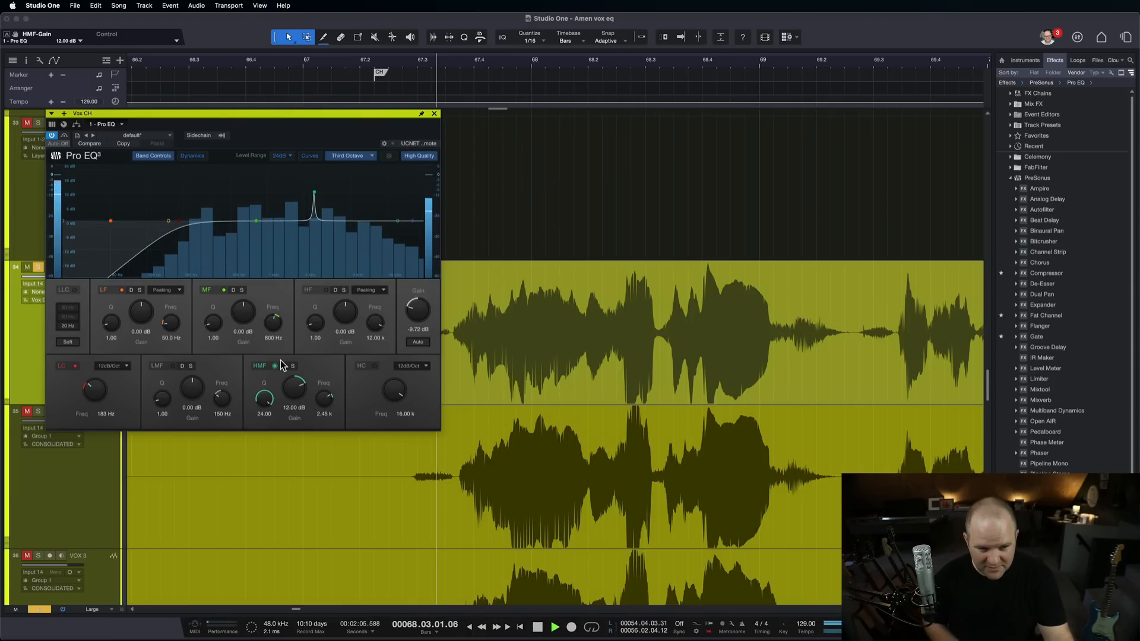
key("space")
Reset the output gain to 0 dB and turn the HMF band into a -15.36 dB cut while listening.
left_click_drag(290, 372, 300, 446)
left_click(418, 310, "alt")
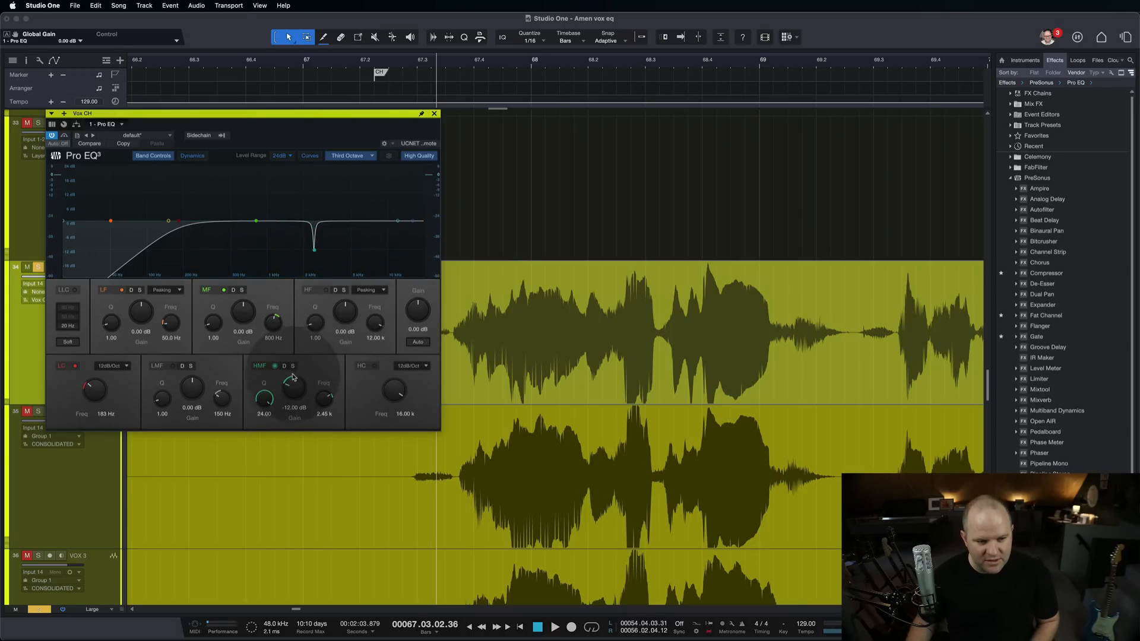
key("space")
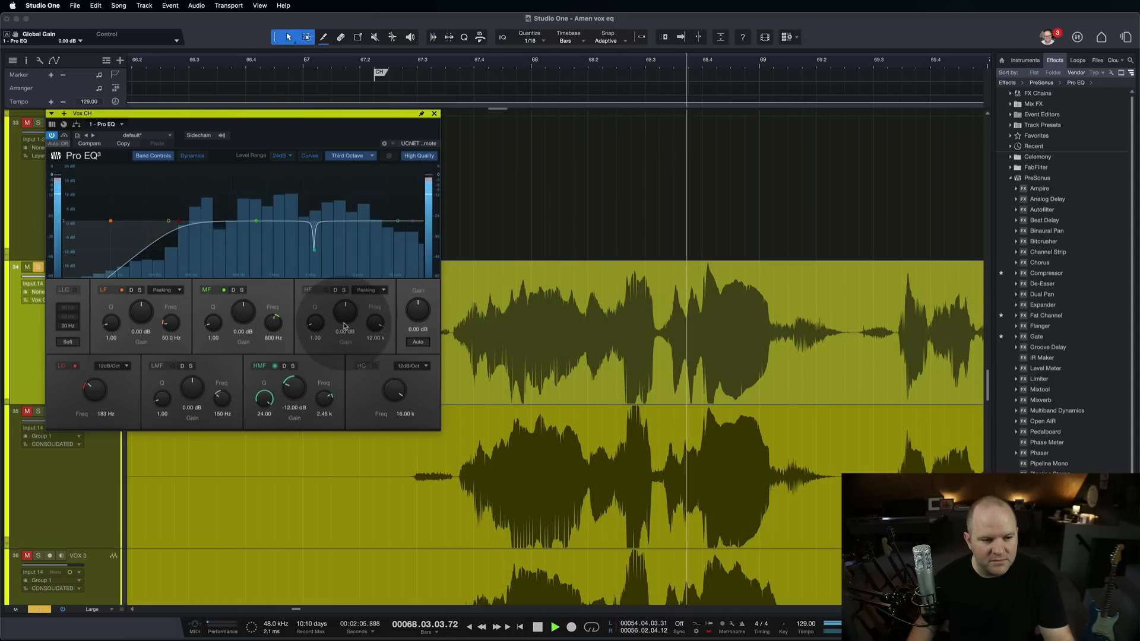
left_click_drag(299, 382, 300, 389)
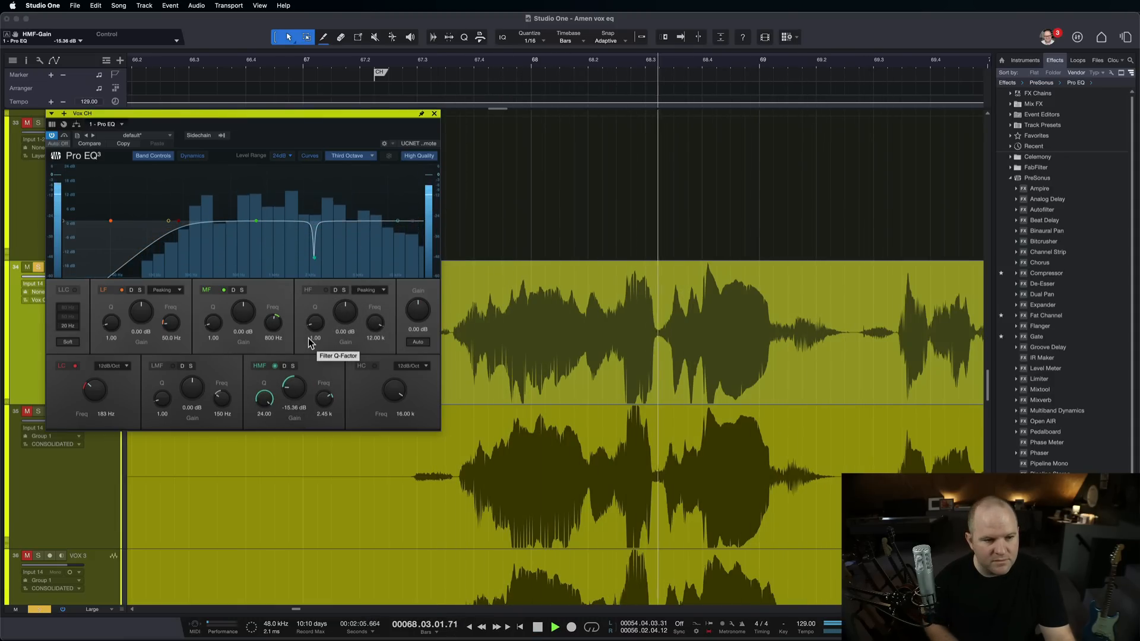
key("space")
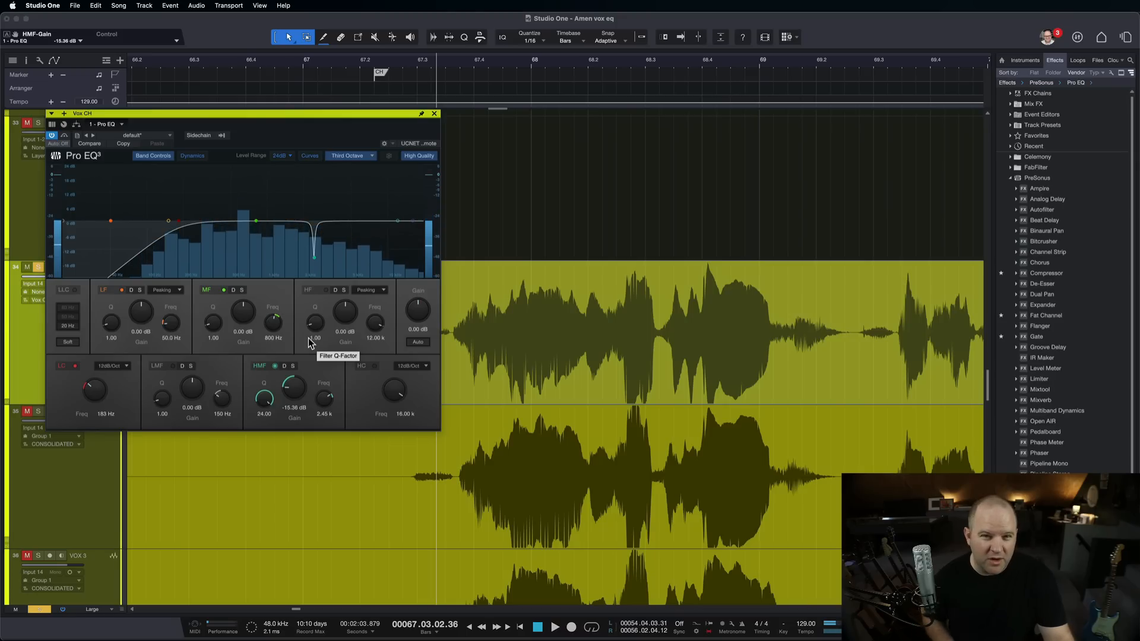
Compare the vocal with the HMF cut switched off and on over repeated playback, leaving the band active.
key("space")
left_click(275, 366)
left_click(276, 366)
left_click(276, 366)
key("space")
key("space")
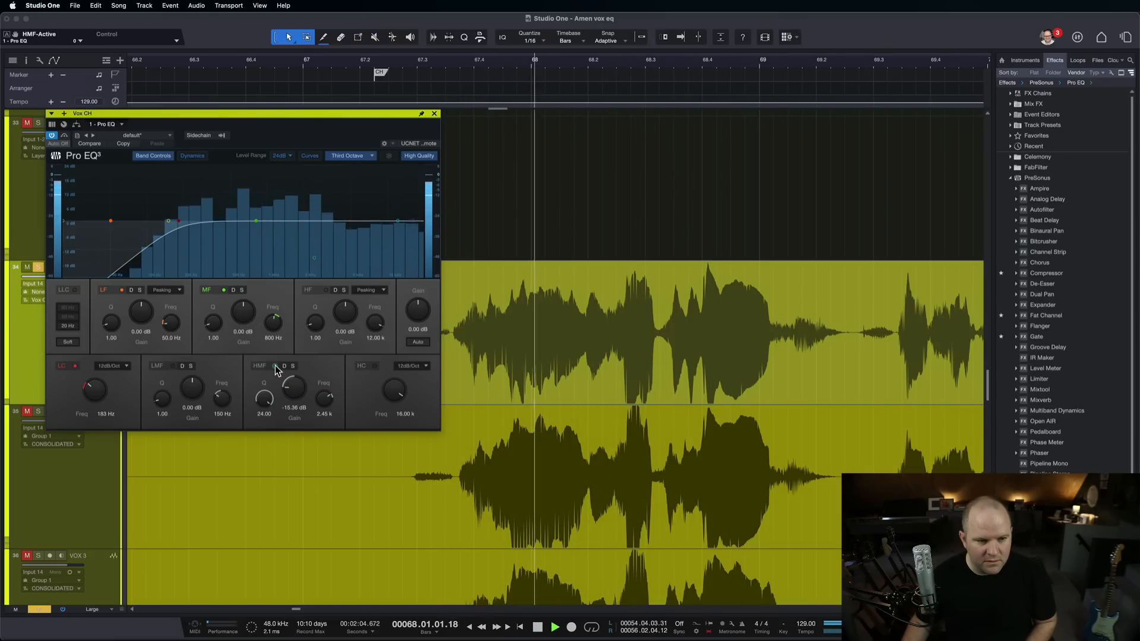
key("space")
left_click(276, 366)
key("space")
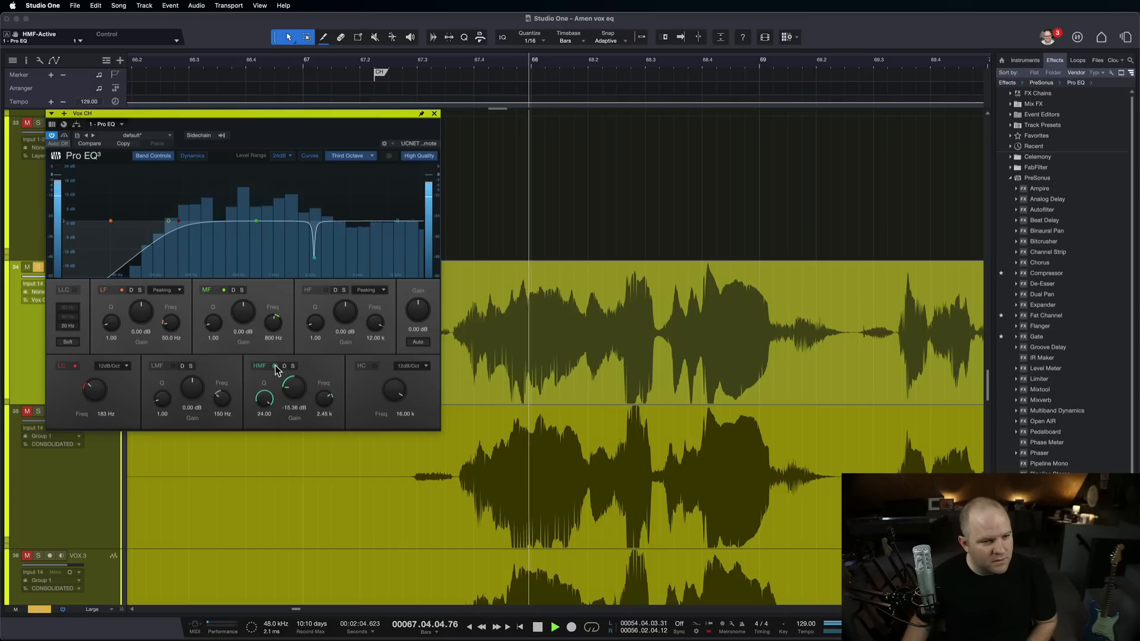
left_click(276, 365)
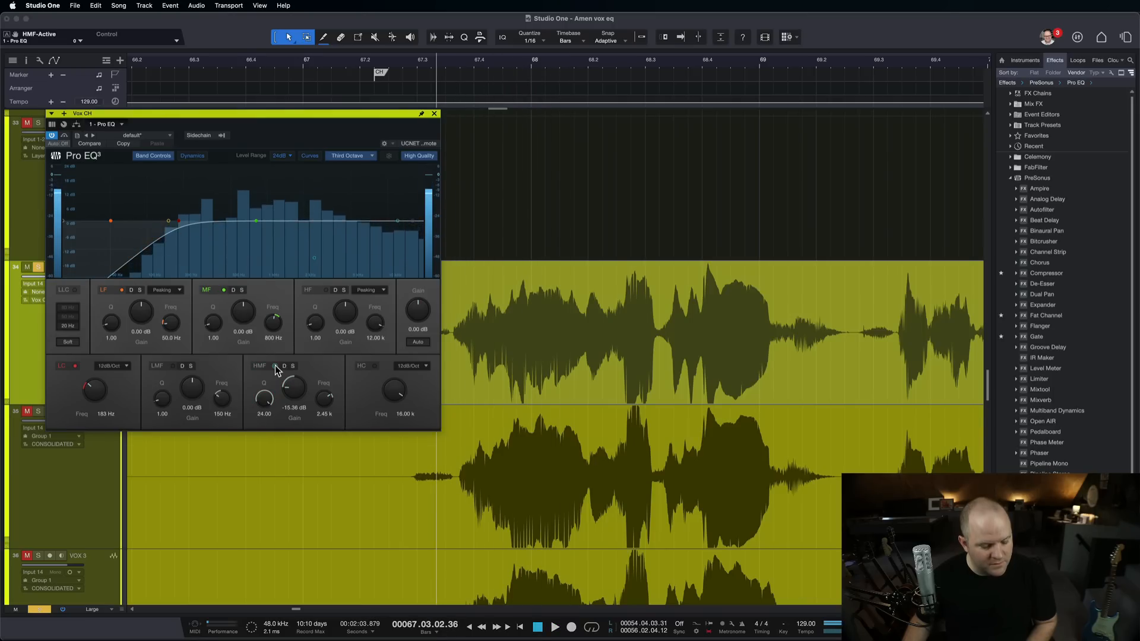
key("space")
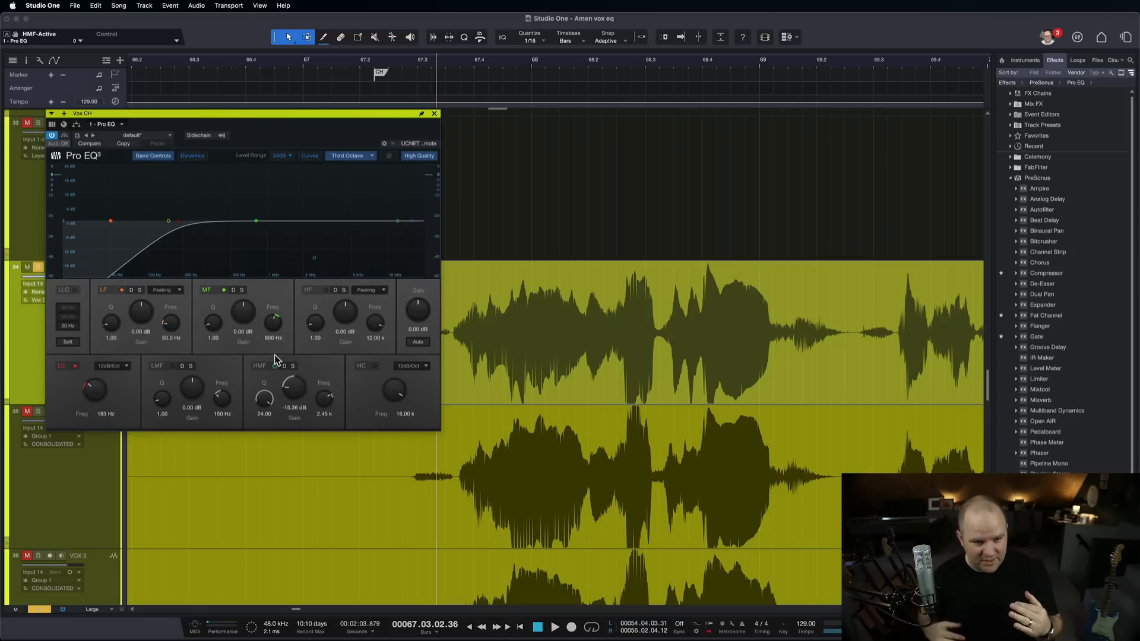
key("space")
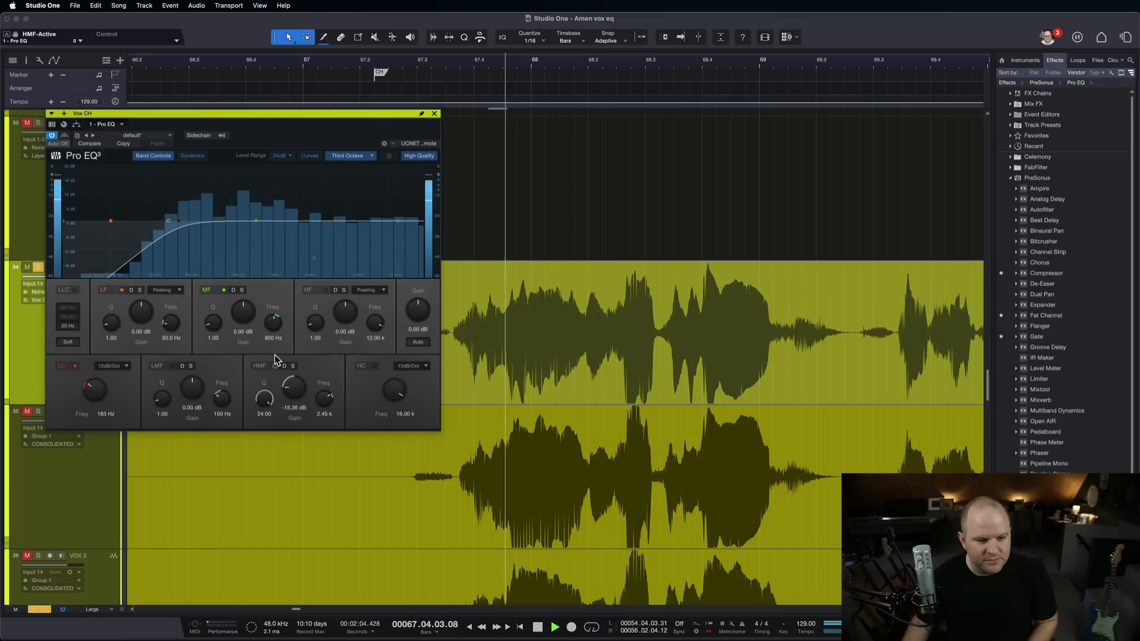
left_click(275, 367)
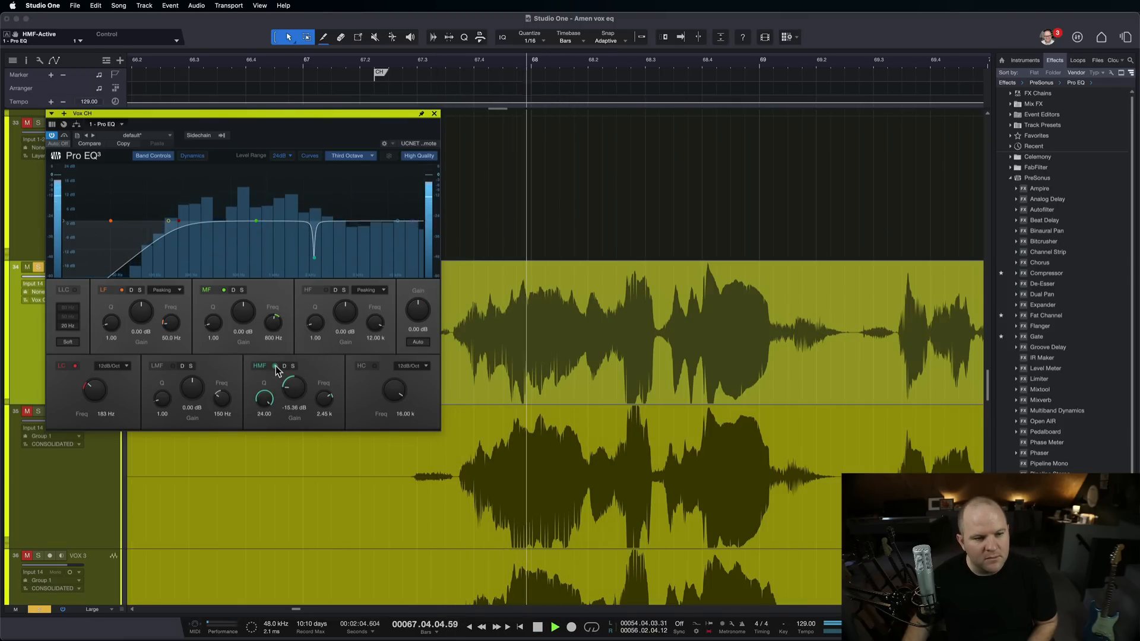
key("space")
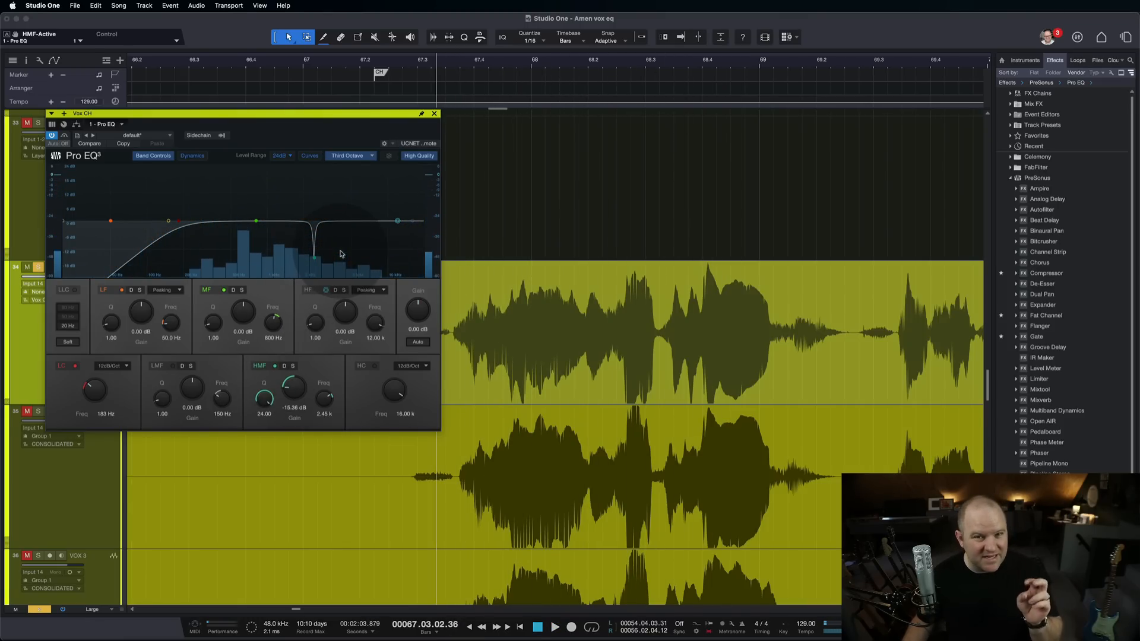
Start playback from inside the vocal phrase just before bar 68.2 and lower the EQ's output gain to -7.20 dB.
left_click(514, 65)
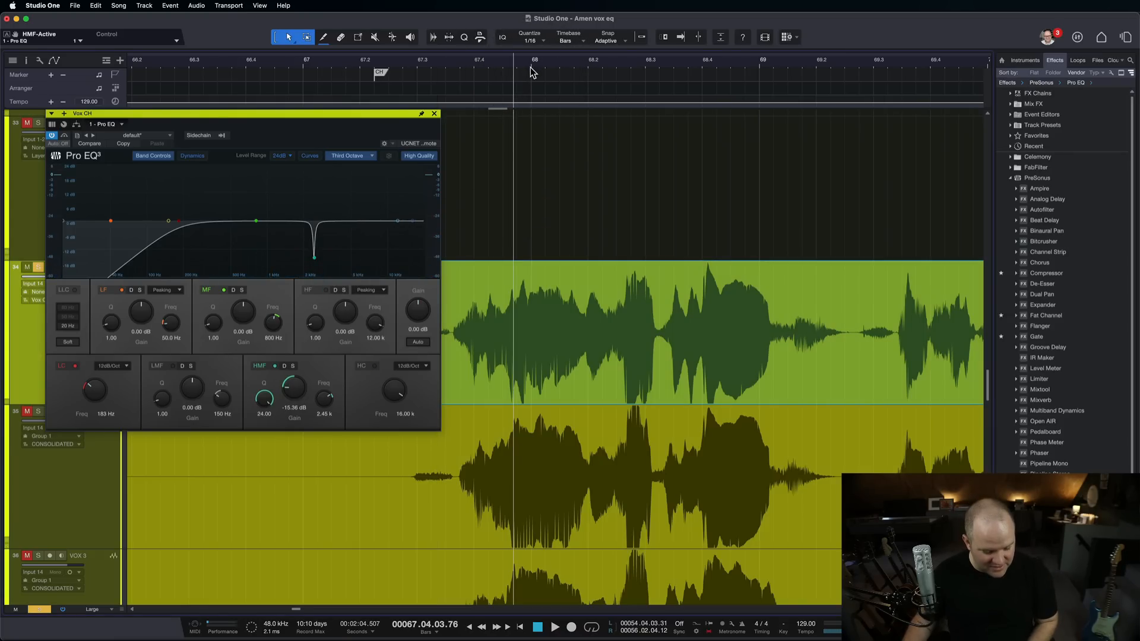
key("space")
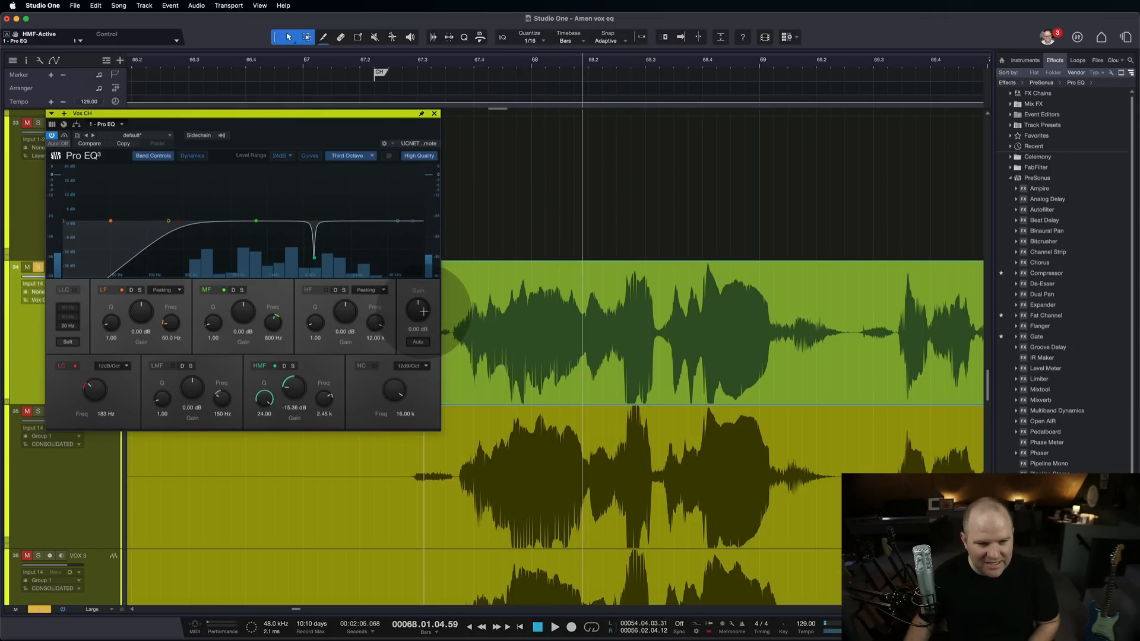
left_click_drag(419, 310, 422, 330)
Enable the HF band as a narrow boost of about 19 dB near 4.03 kHz with a Q of 8.80, and audition it.
left_click_drag(397, 221, 336, 191)
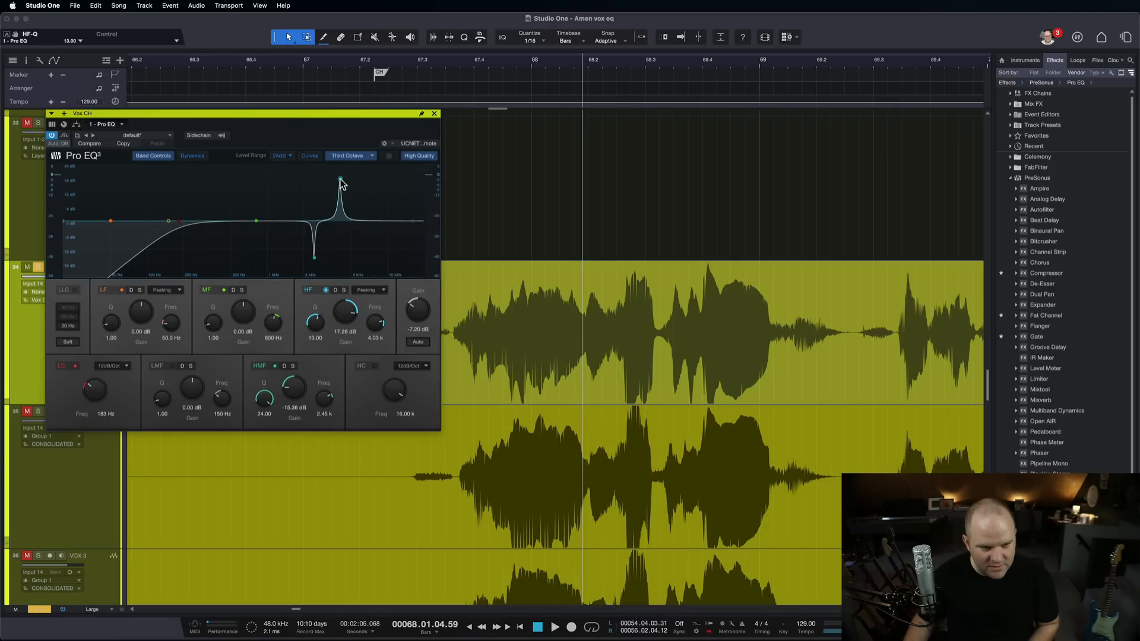
left_click_drag(341, 180, 341, 174)
key("space")
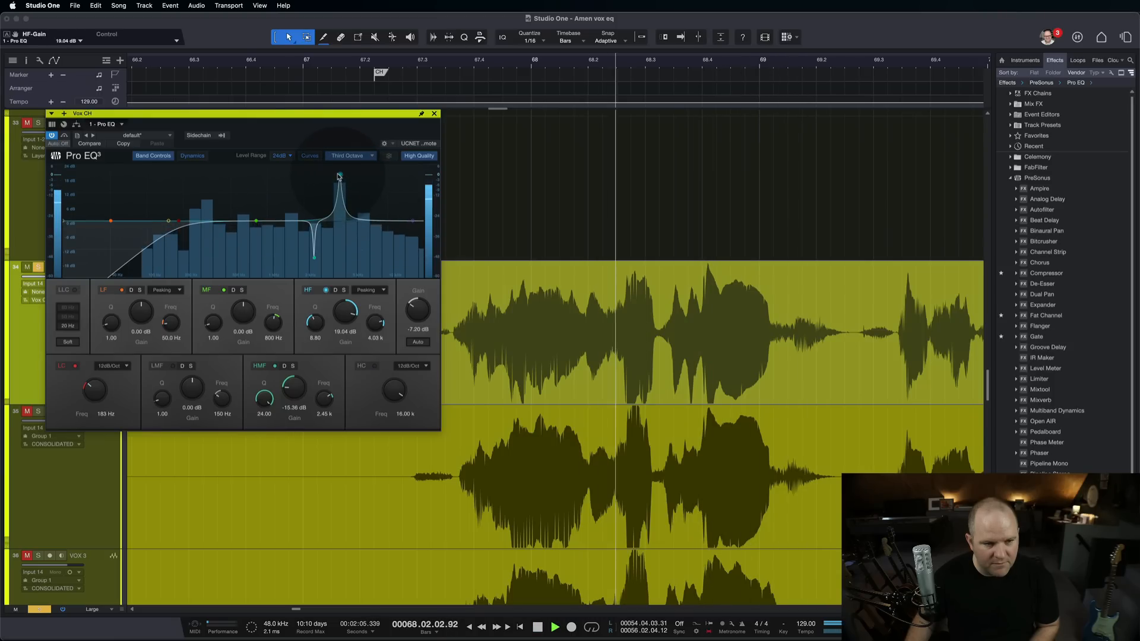
key("space")
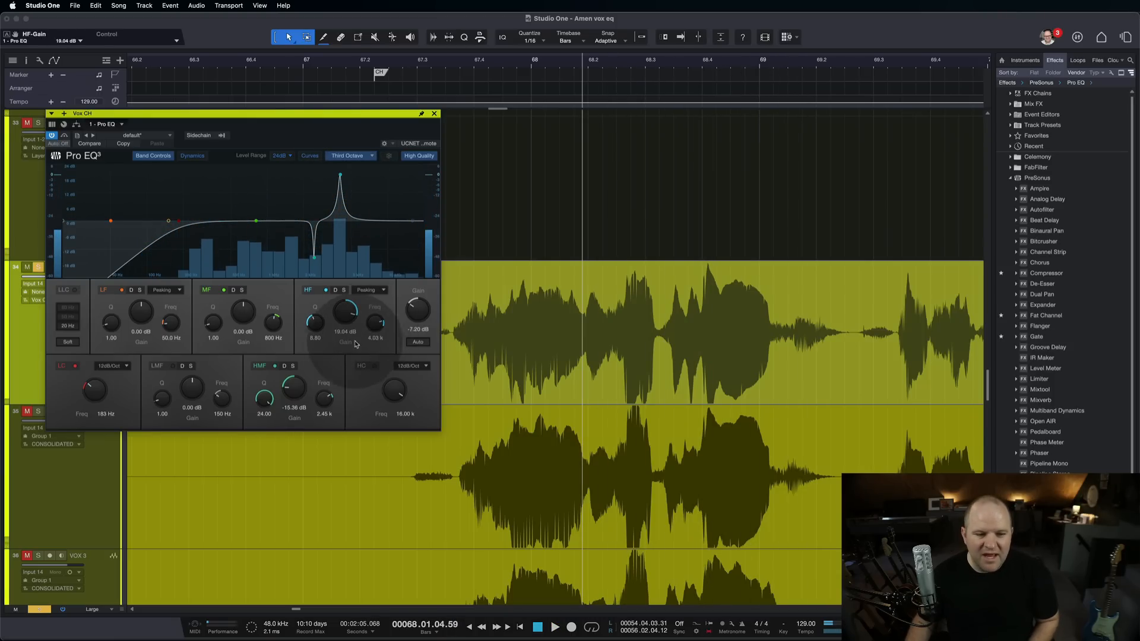
Set the HF band's Q to 24, lower its gain to about 0.3 dB, and play the vocal phrase.
left_click_drag(318, 327, 326, 276)
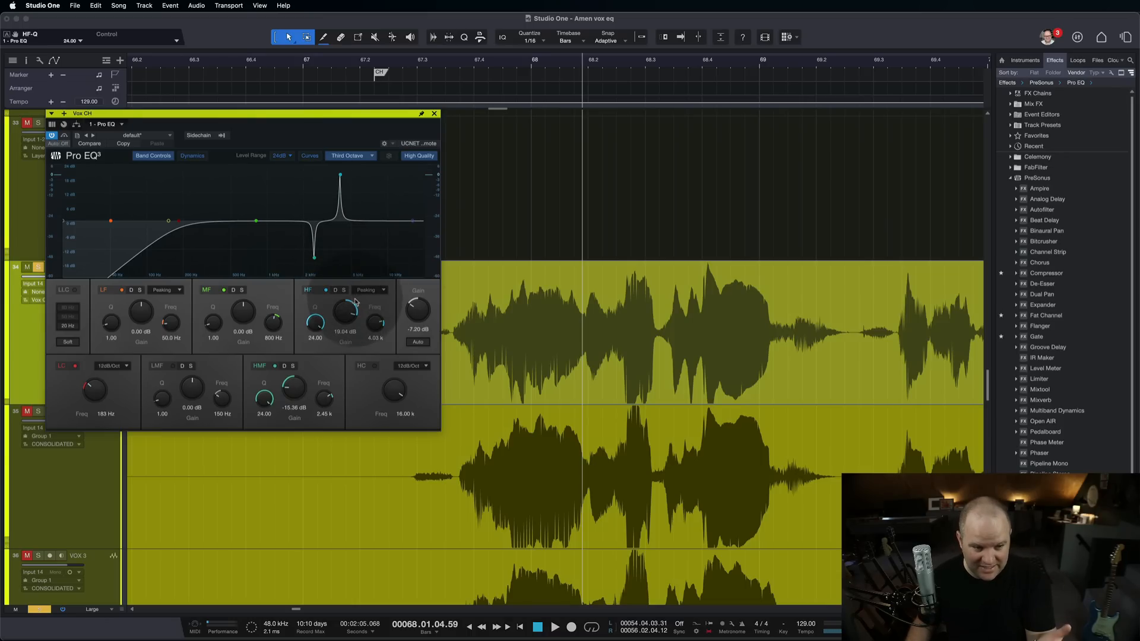
left_click_drag(349, 311, 345, 342)
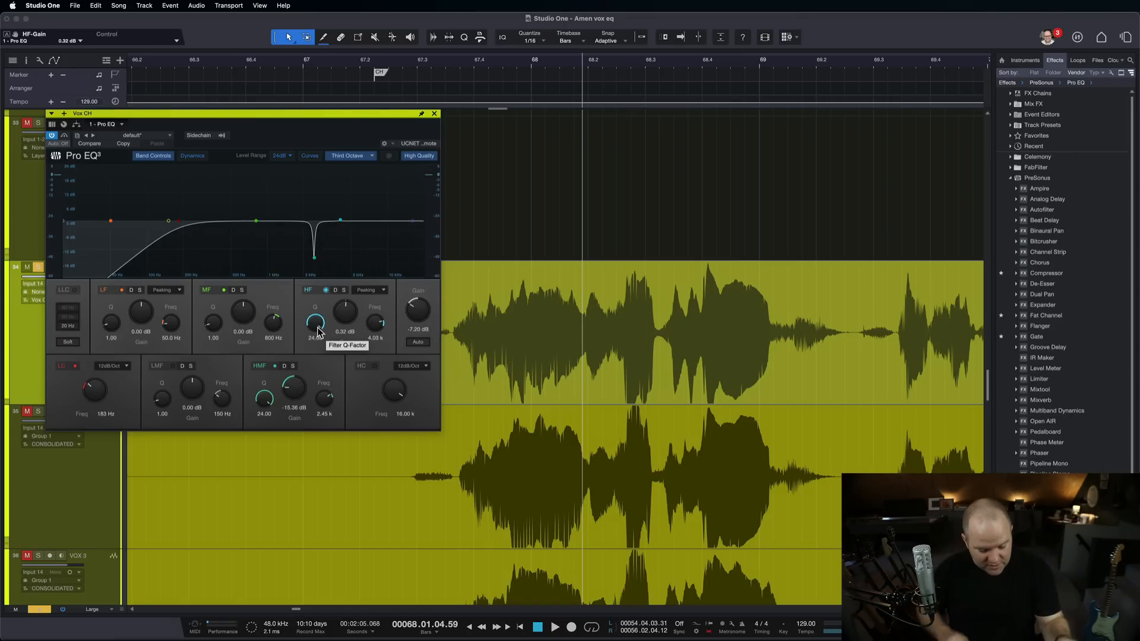
key("space")
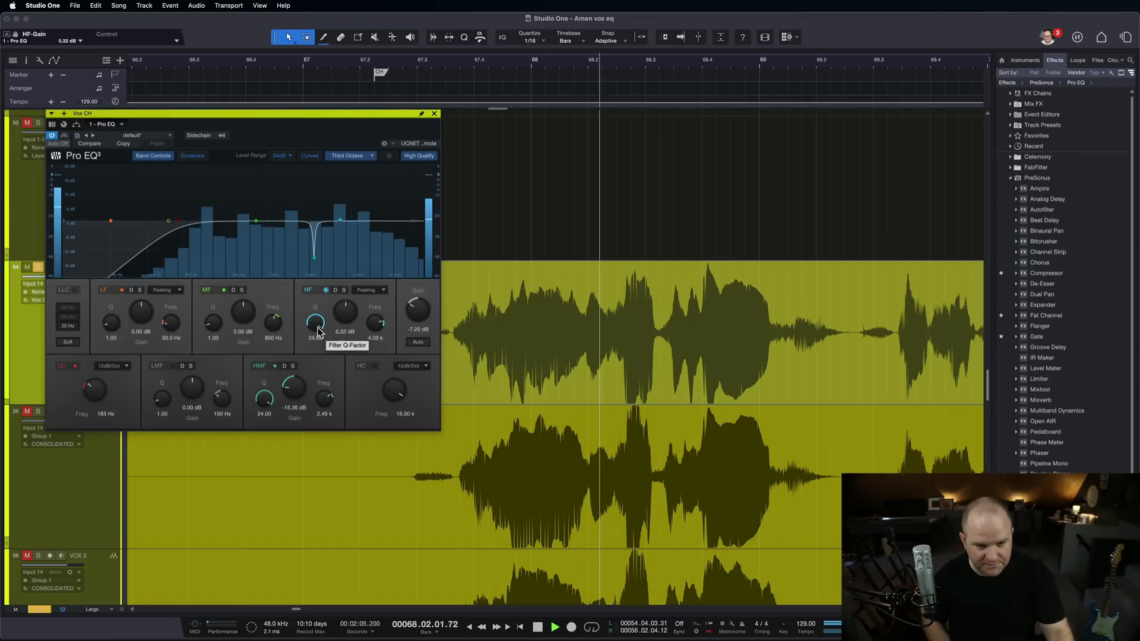
Lower the HF band's gain to -9.28 dB while repeatedly playing the vocal phrase.
key("space")
key("space")
left_click_drag(343, 313, 343, 334)
key("space")
key("space")
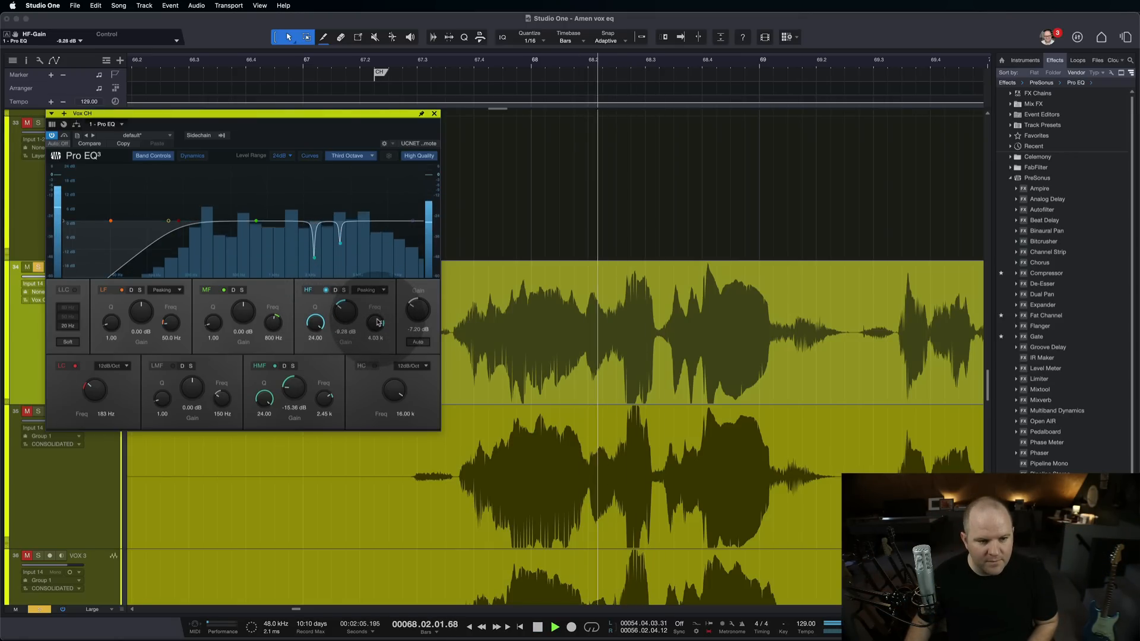
key("space")
Play the vocal from about bar 67.4 with both cuts active and reset the EQ's output gain to 0 dB.
left_click(480, 67)
key("space")
key("space")
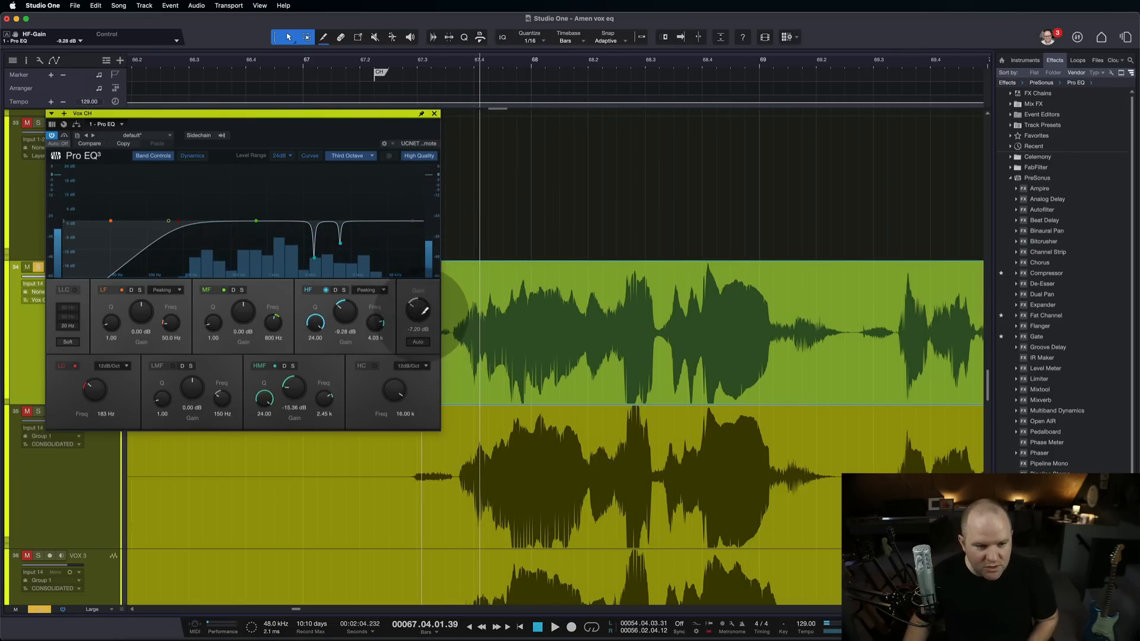
left_click(419, 311, "super")
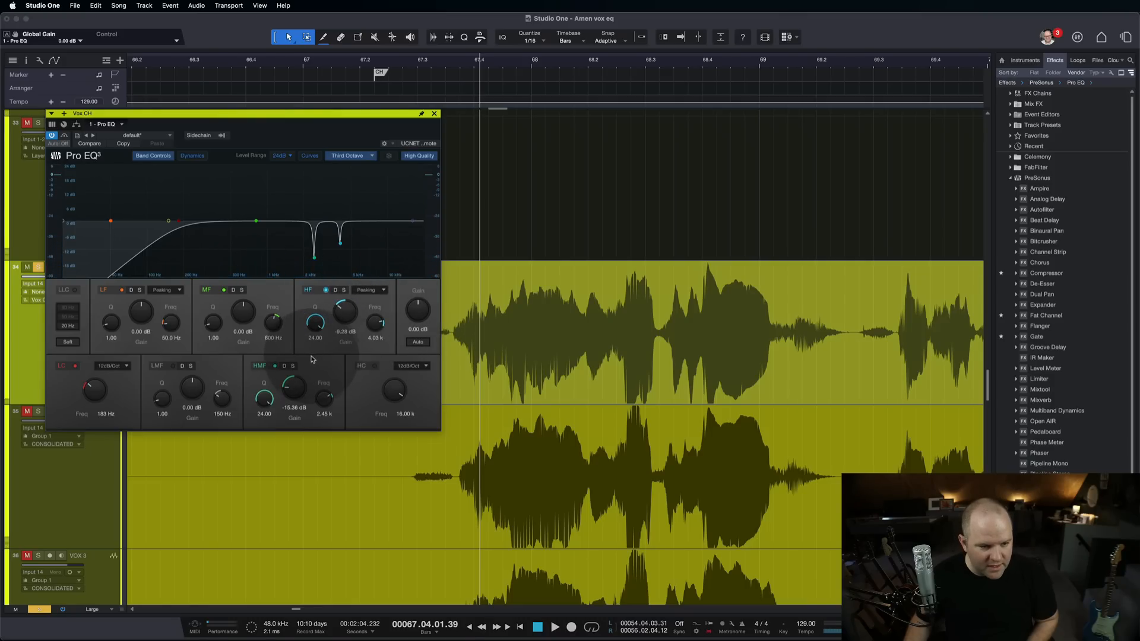
Move the playback start to about bar 67.3, ahead of the vocal phrase, and audition the phrase with both narrow cuts active.
scroll(548, 300, "left", 1)
scroll(548, 300, "left", 4)
left_click(526, 62)
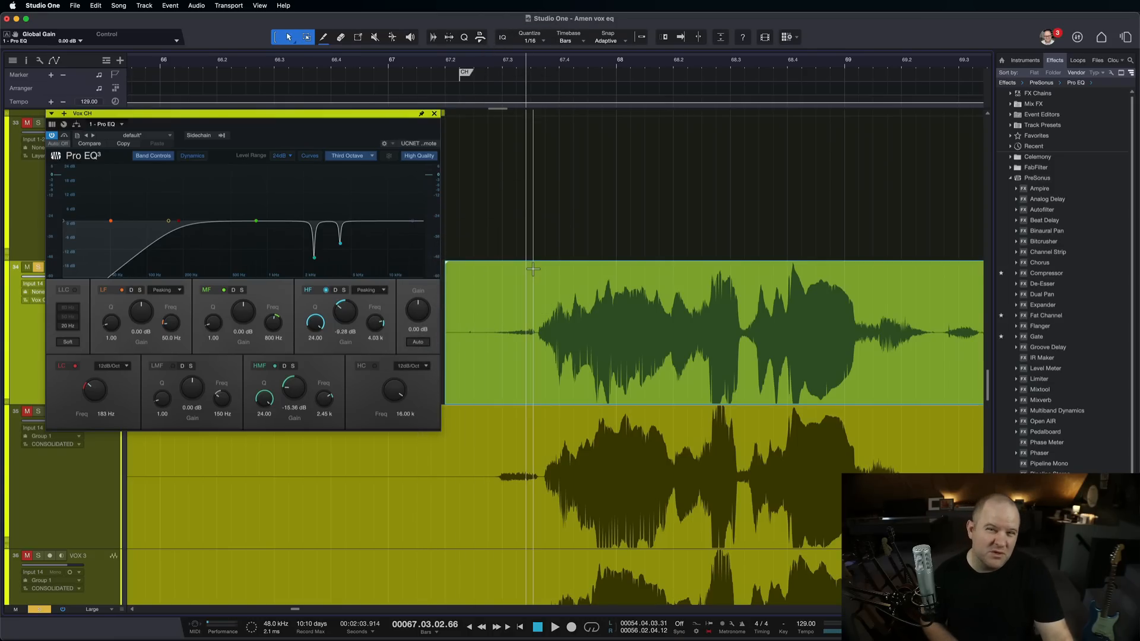
key("space")
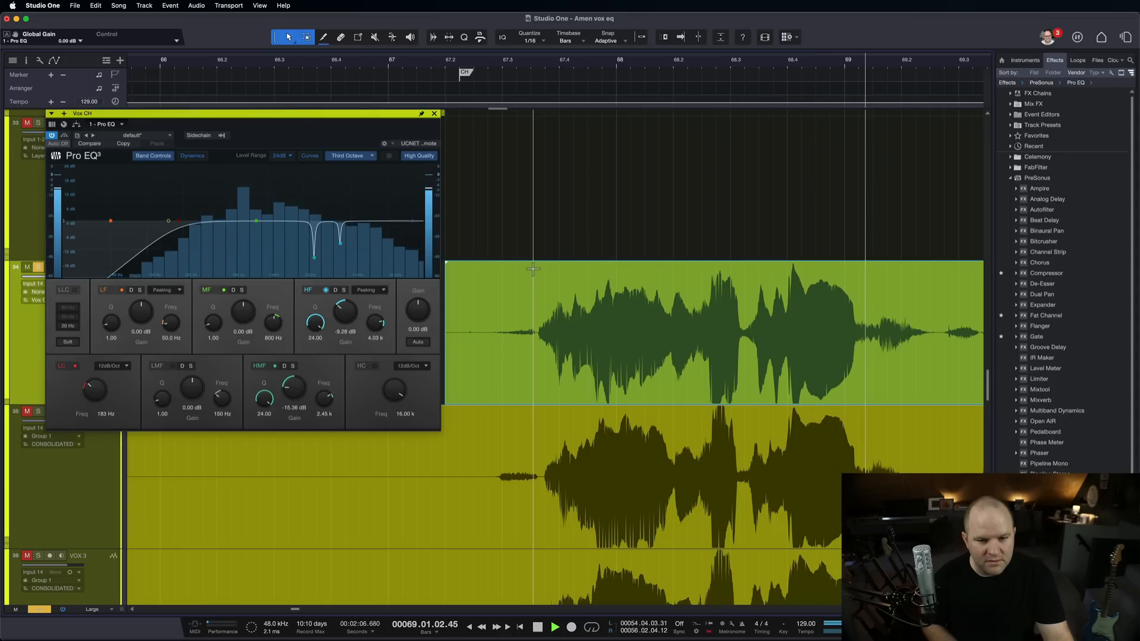
key("space")
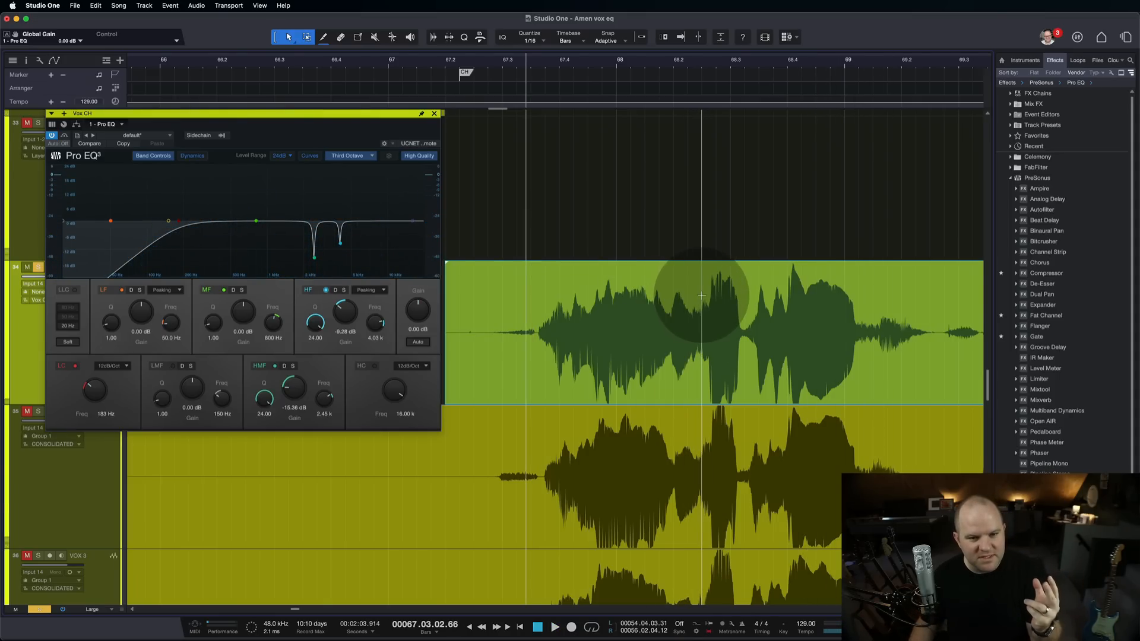
Compare the vocal phrase with the HMF and HF cuts both switched off and both on, leaving the two bands active.
left_click(274, 366)
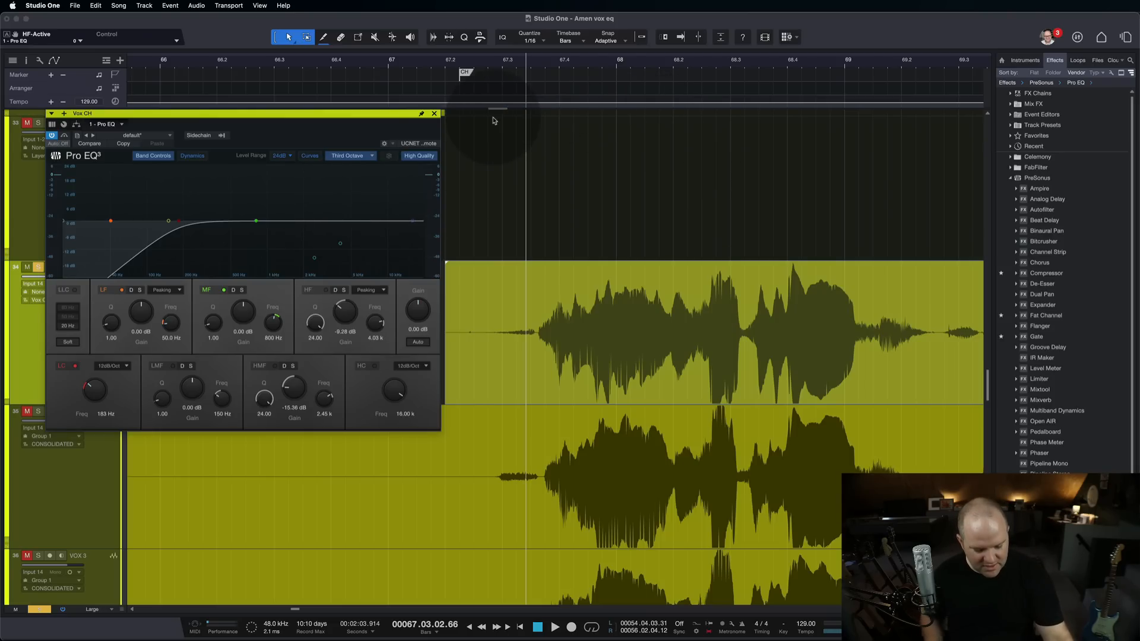
key("space")
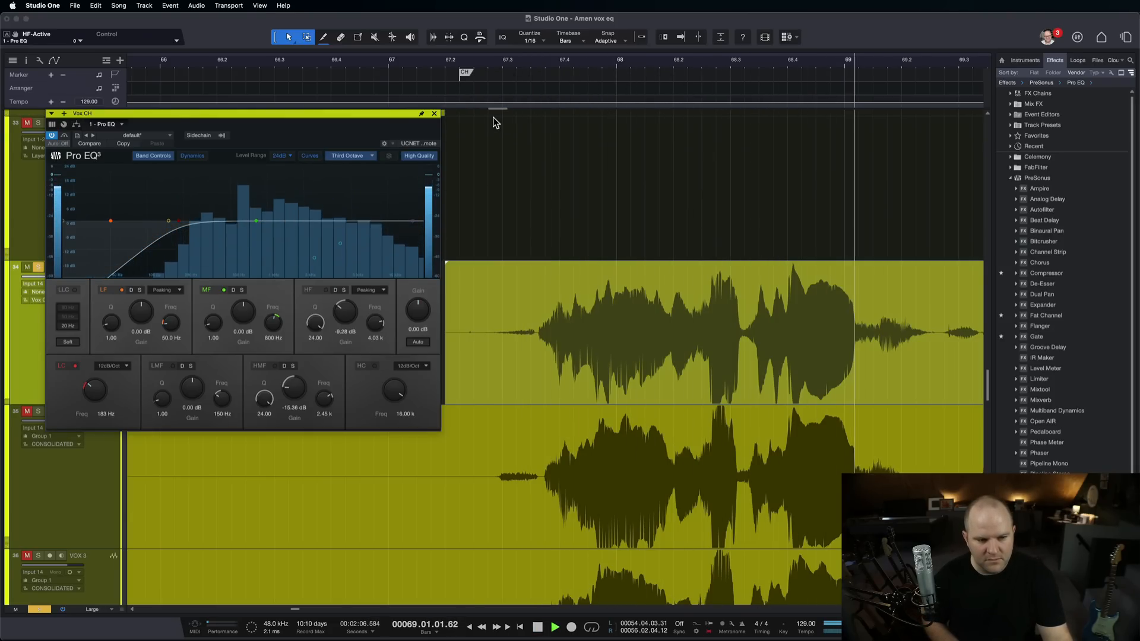
key("space")
left_click(260, 366)
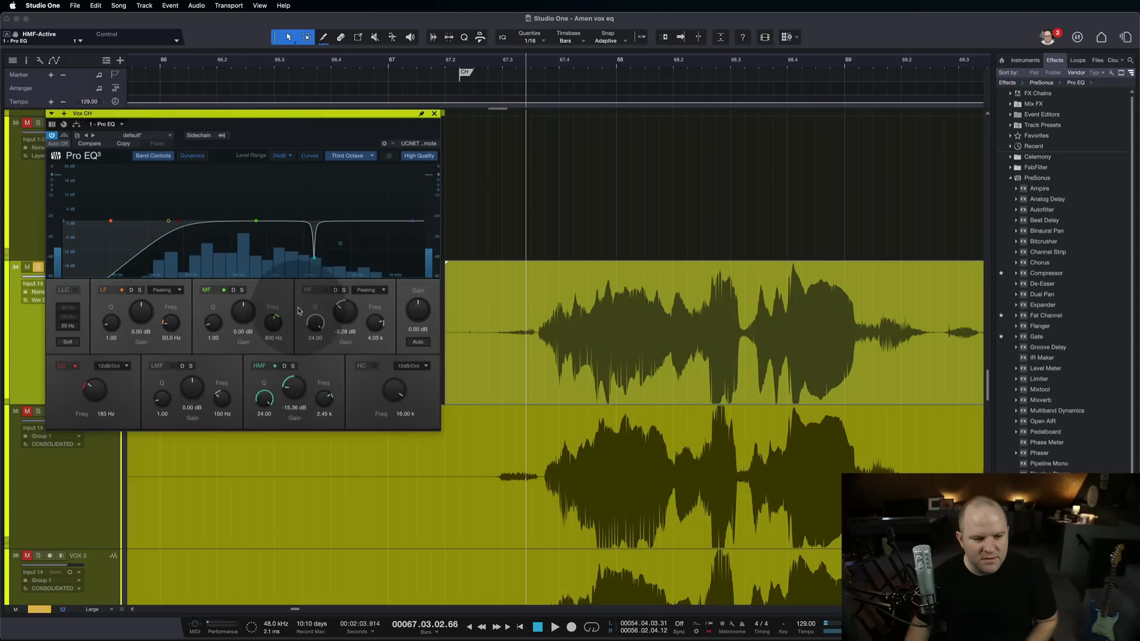
left_click(311, 291)
key("space")
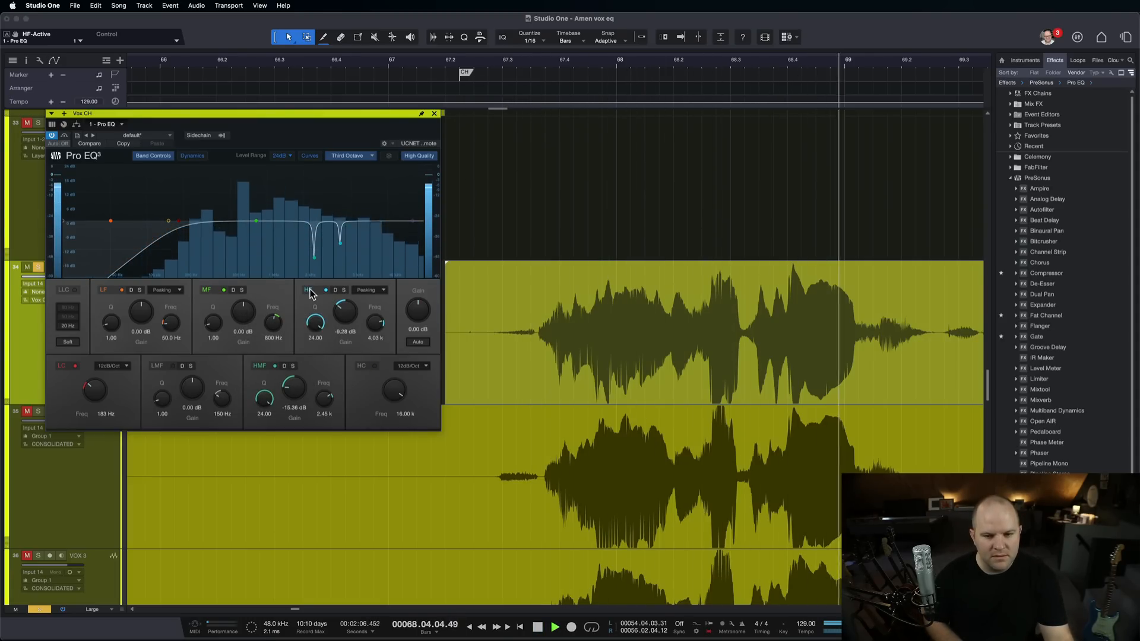
key("space")
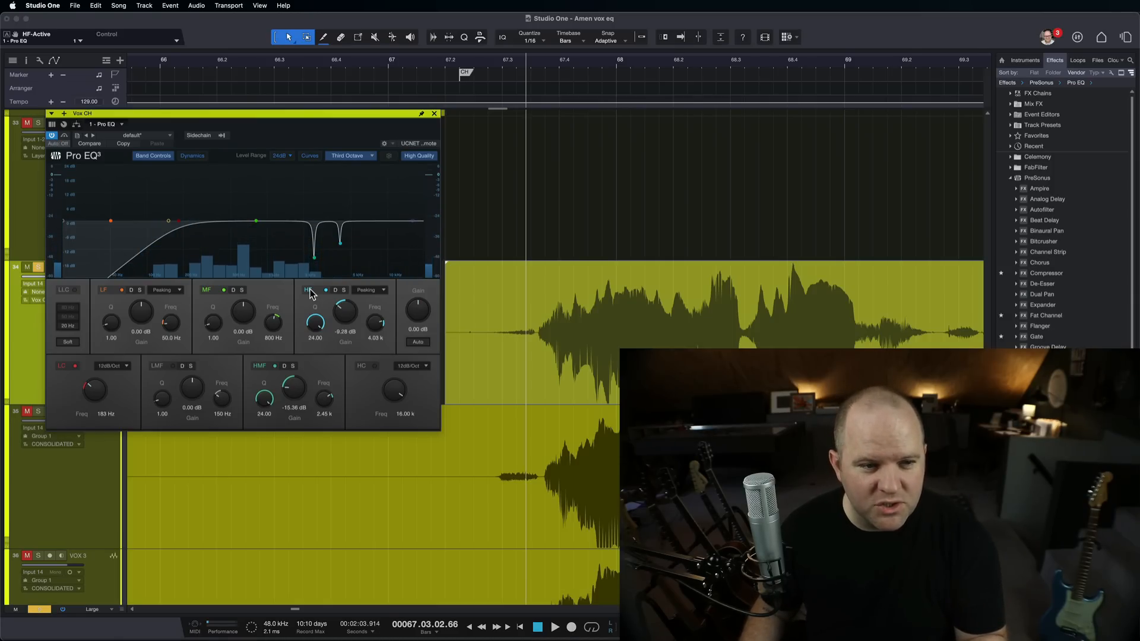